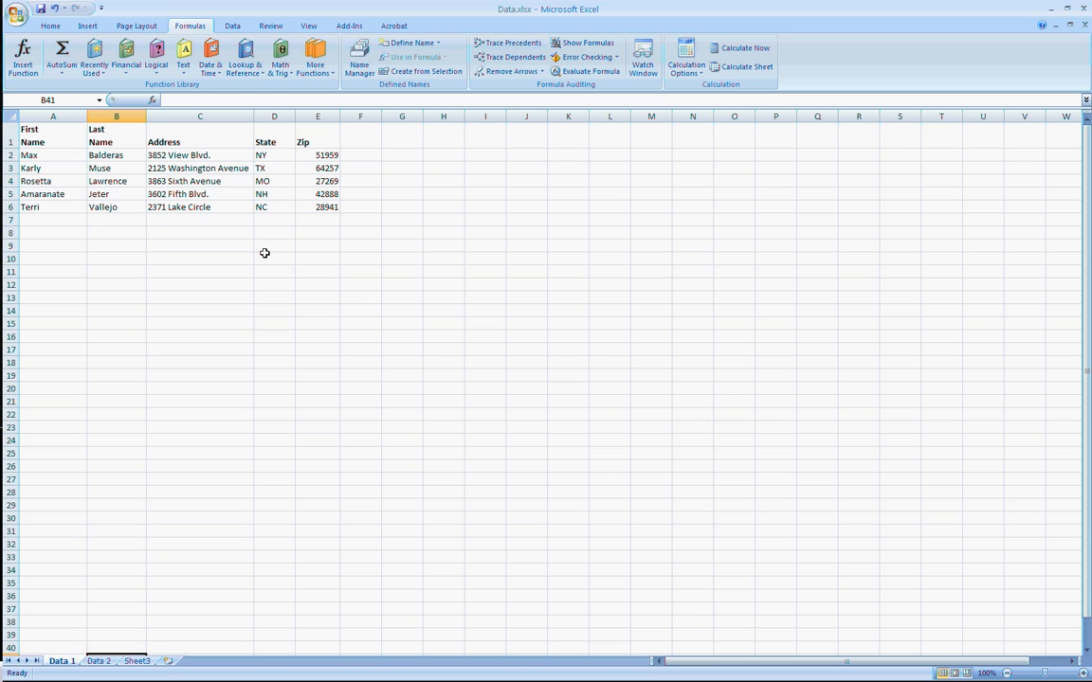
Clear only the formatting from cells A1:G10 on the Data 1 sheet, keeping the contents.
{"action": "left_click", "coordinate": [51, 27]}
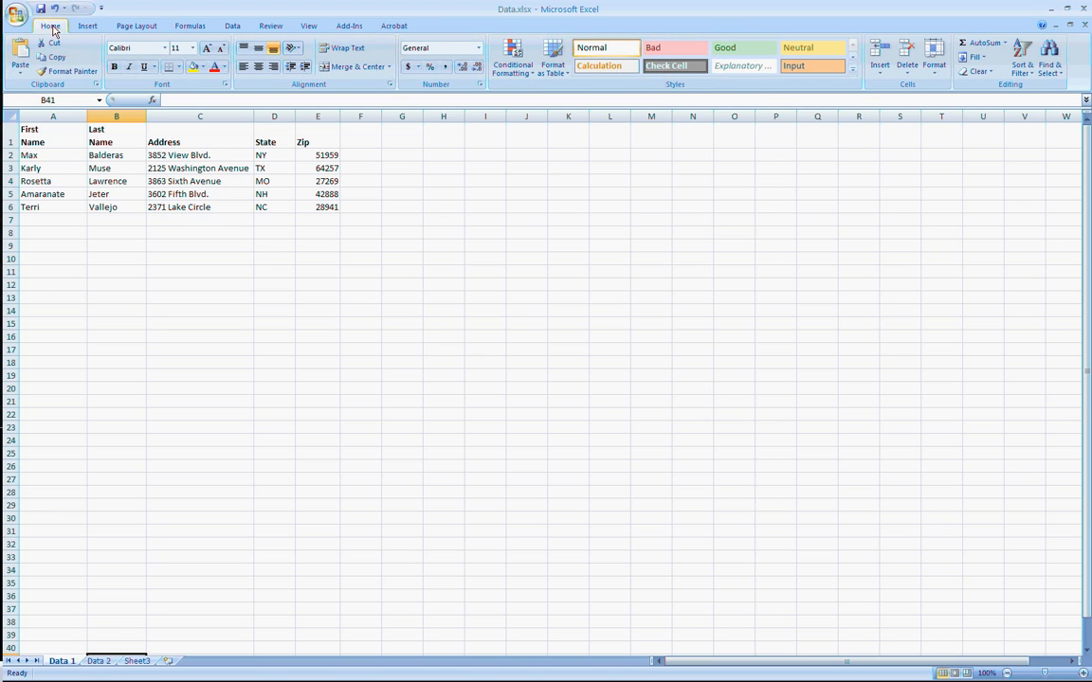
{"action": "left_click", "coordinate": [385, 261]}
{"action": "left_click_drag", "start_coordinate": [385, 261], "coordinate": [57, 99]}
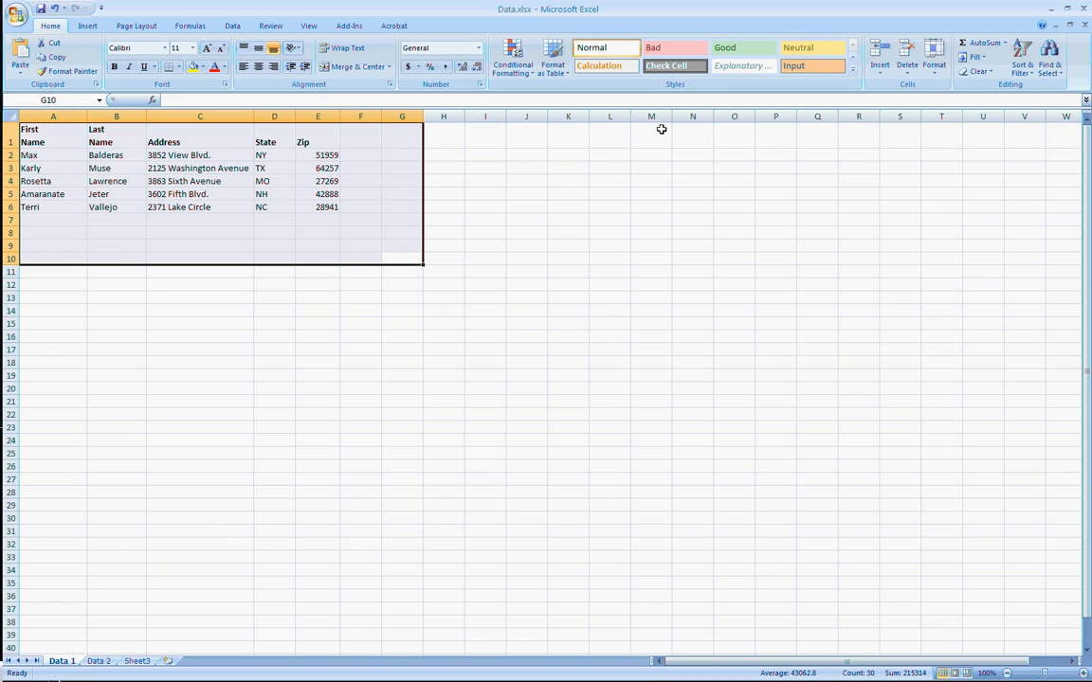
{"action": "left_click", "coordinate": [993, 73]}
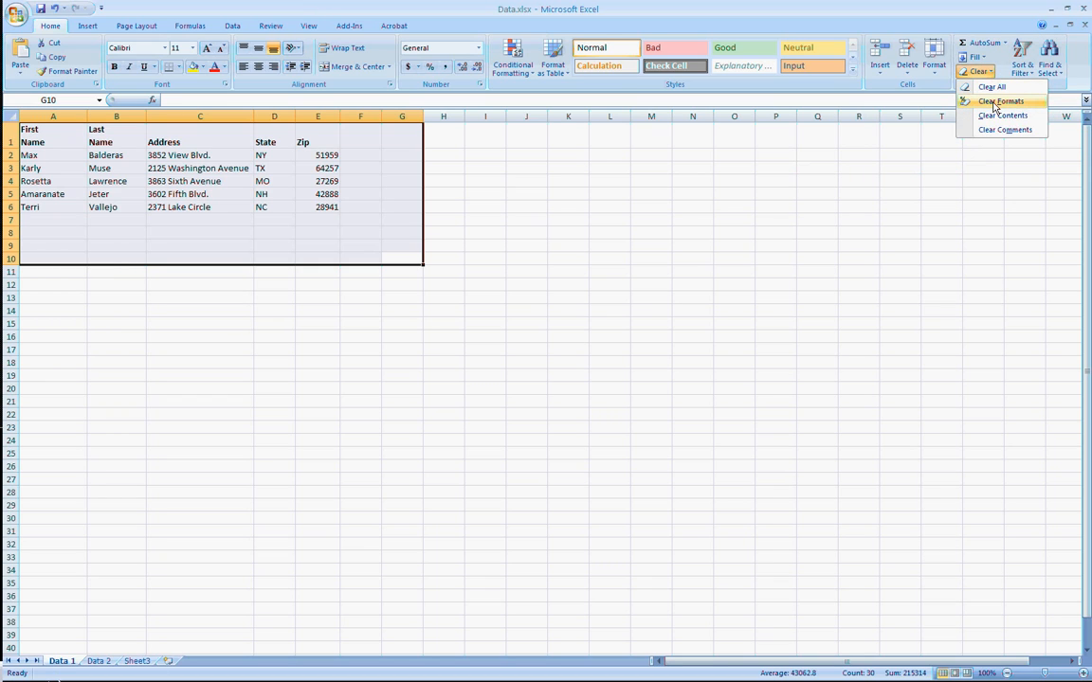
{"action": "left_click", "coordinate": [996, 102]}
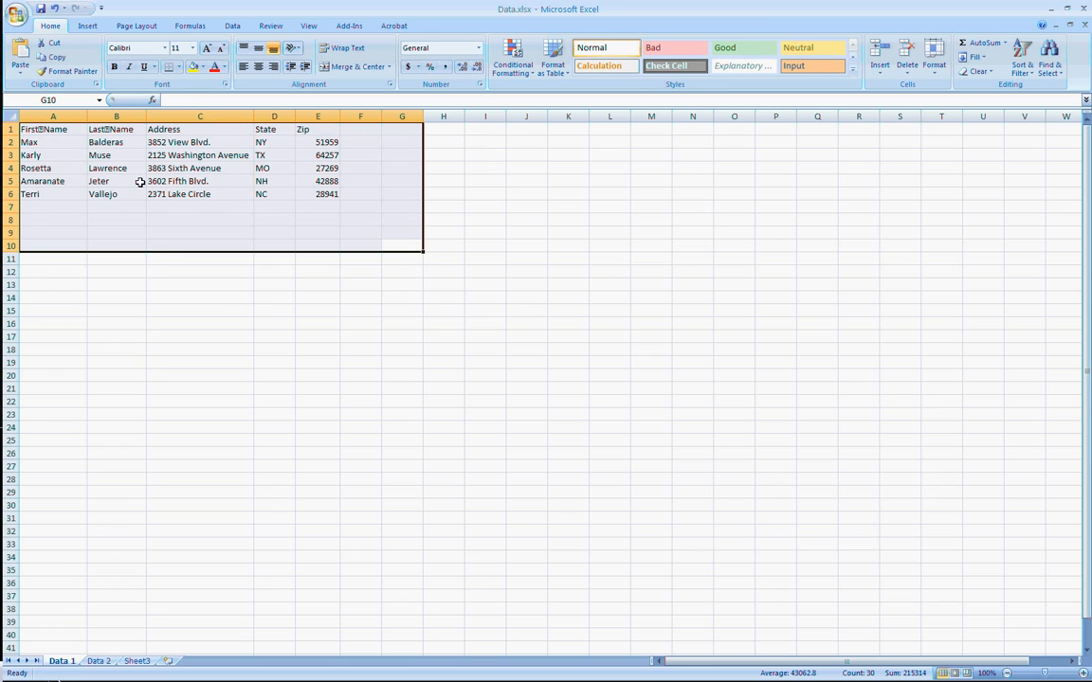
Remove the line breaks from the headers in A1 and B1 so they read First Name and Last Name on one line.
{"action": "left_click", "coordinate": [98, 271]}
{"action": "left_click", "coordinate": [48, 121]}
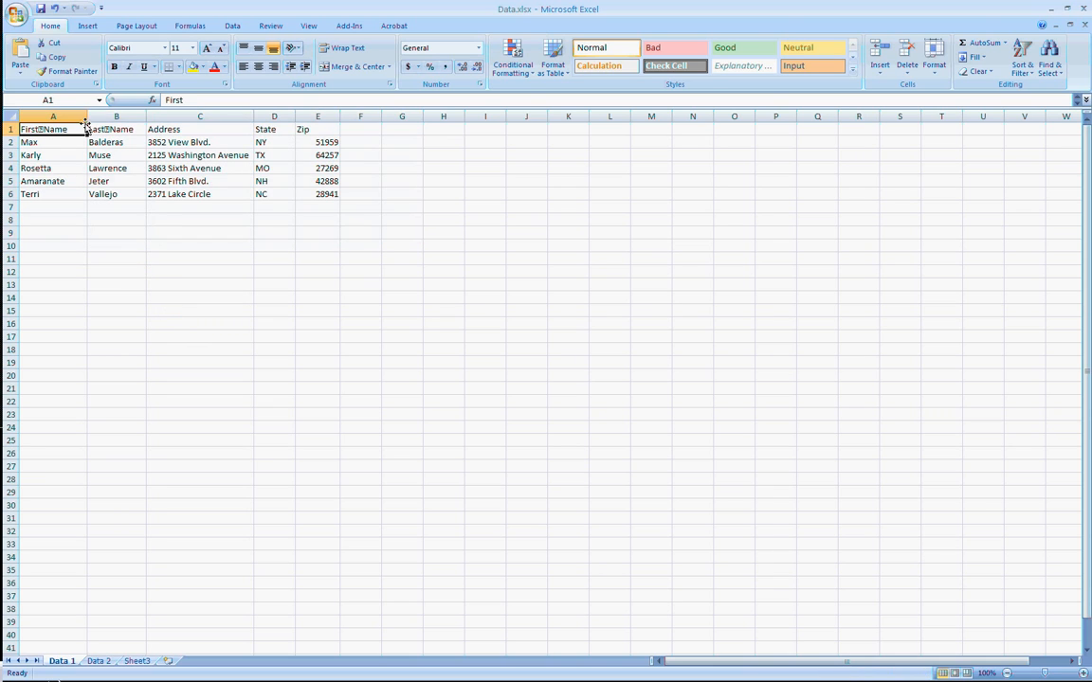
{"action": "left_click", "coordinate": [184, 101]}
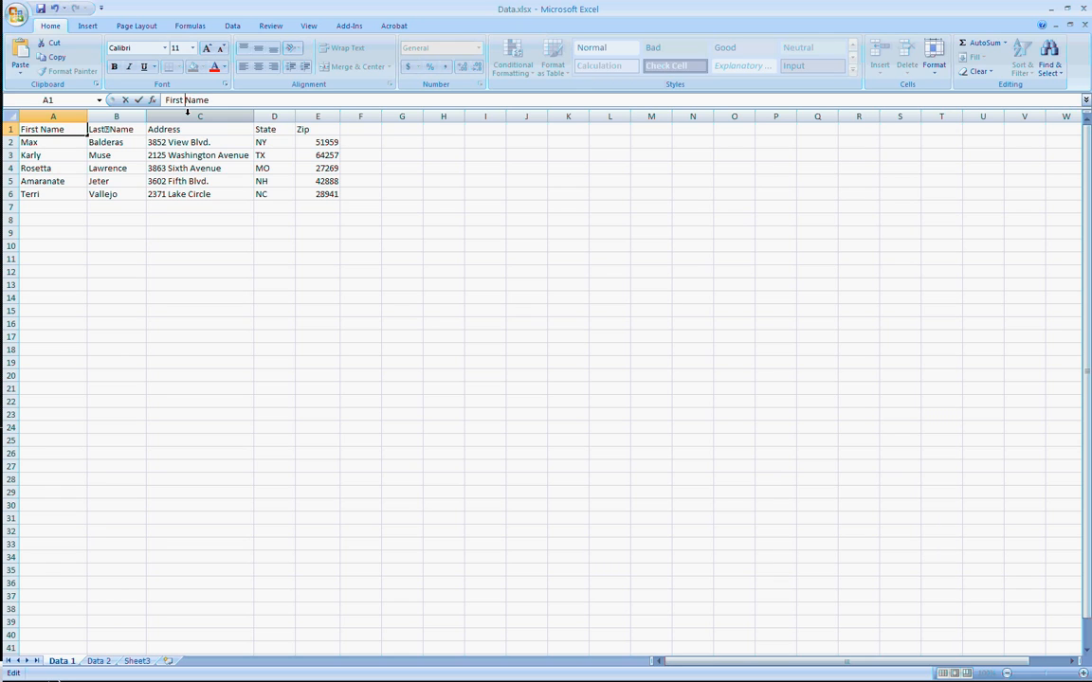
{"action": "left_click", "coordinate": [106, 127]}
{"action": "left_click", "coordinate": [183, 100]}
{"action": "key", "text": "Delete"}
{"action": "left_click", "coordinate": [175, 295]}
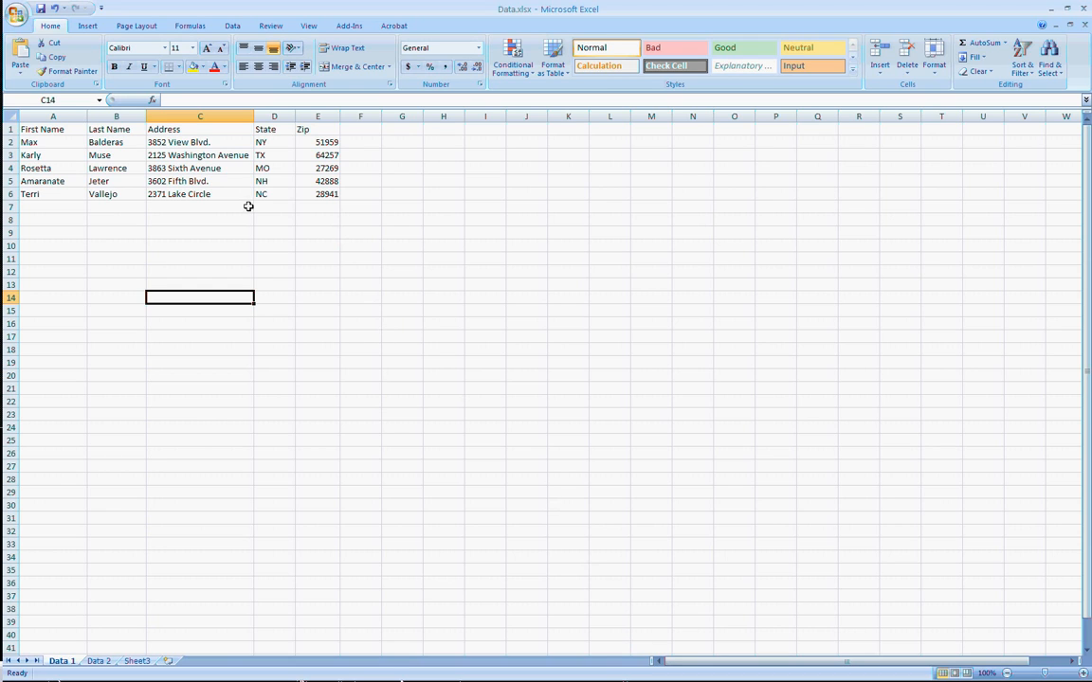
Define a workbook-scope name Data for the range A1:E6 on the Data 1 sheet.
{"action": "left_click_drag", "start_coordinate": [331, 195], "coordinate": [30, 118]}
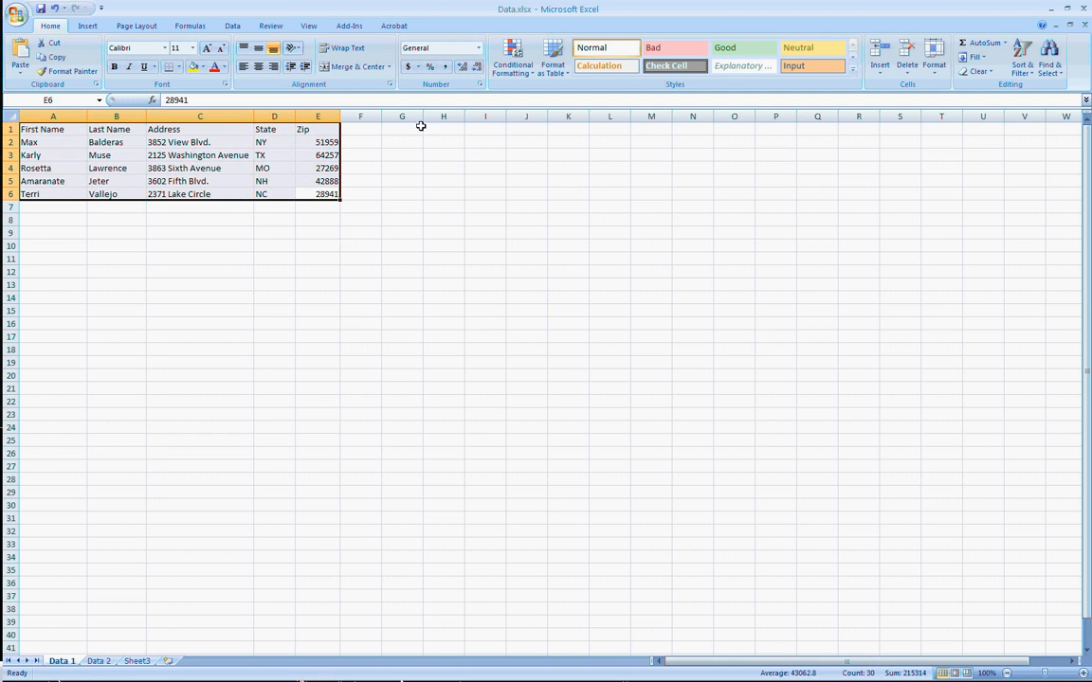
{"action": "left_click", "coordinate": [188, 30]}
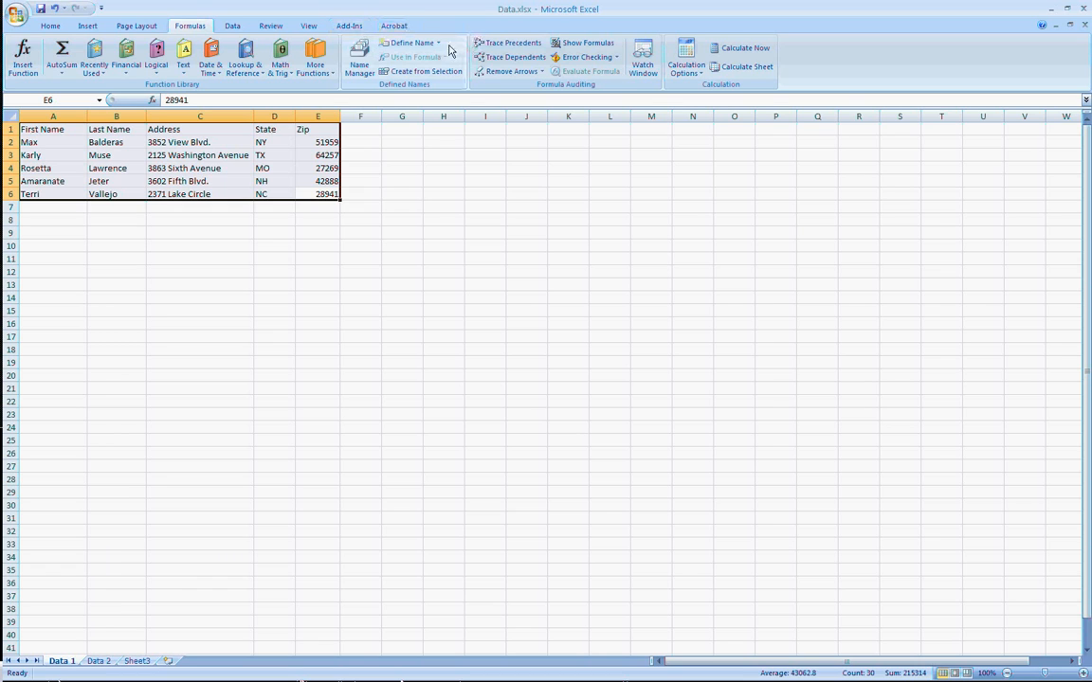
{"action": "left_click", "coordinate": [413, 44]}
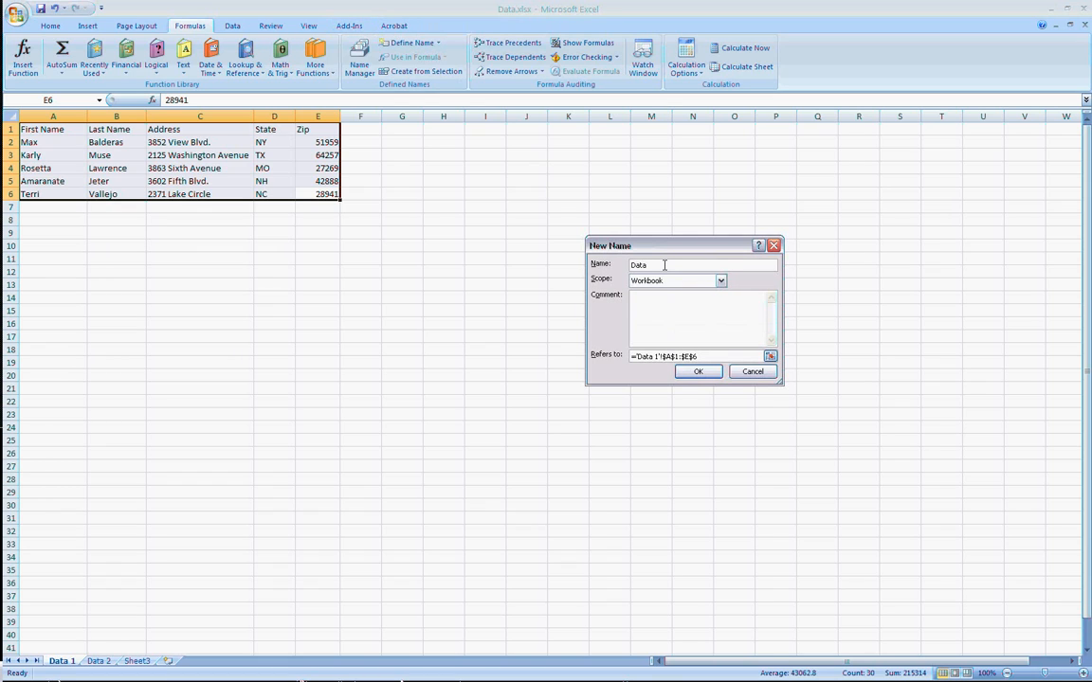
{"action": "left_click", "coordinate": [702, 374]}
{"action": "left_click", "coordinate": [142, 257]}
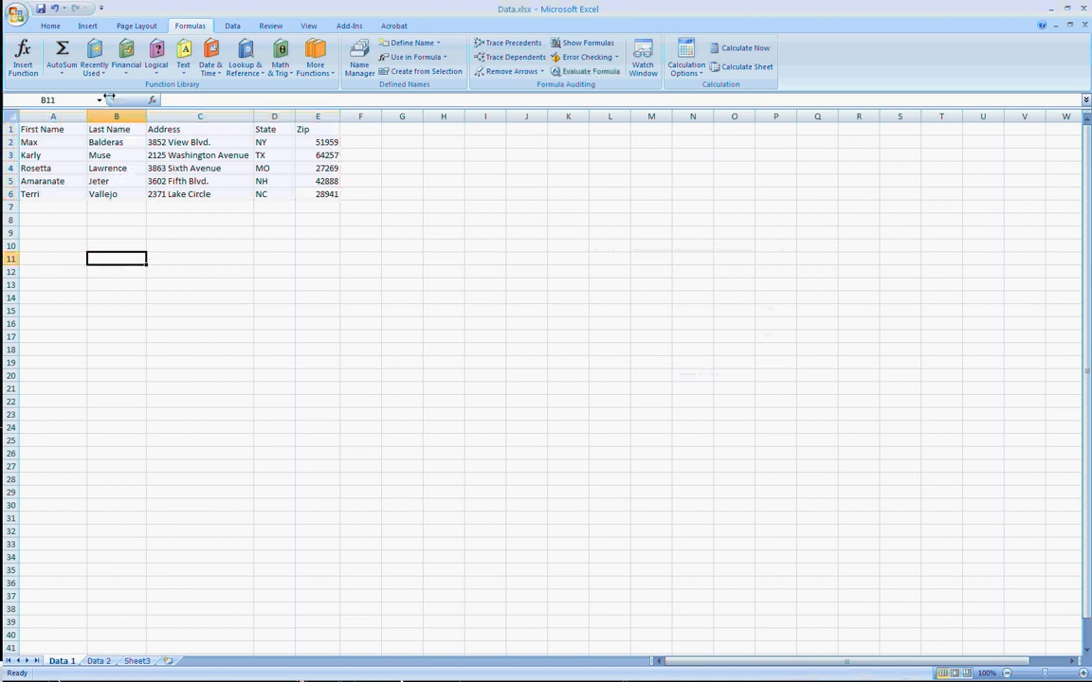
Jump to the named range Data to check which cells it covers.
{"action": "left_click", "coordinate": [610, 245]}
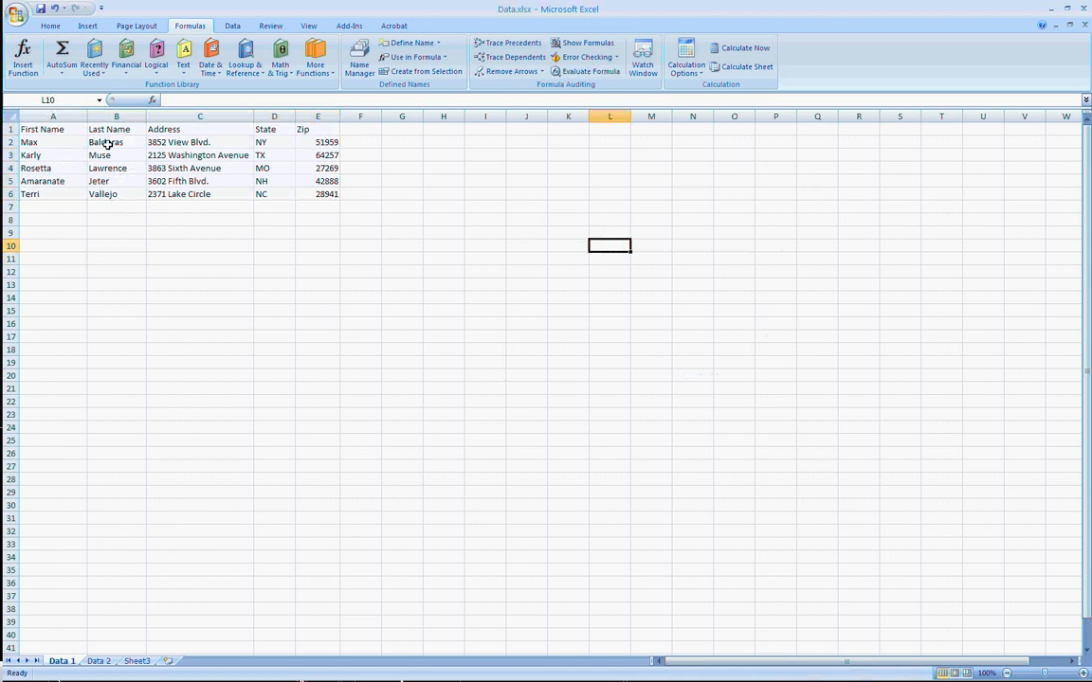
{"action": "left_click", "coordinate": [99, 100]}
{"action": "left_click", "coordinate": [61, 112]}
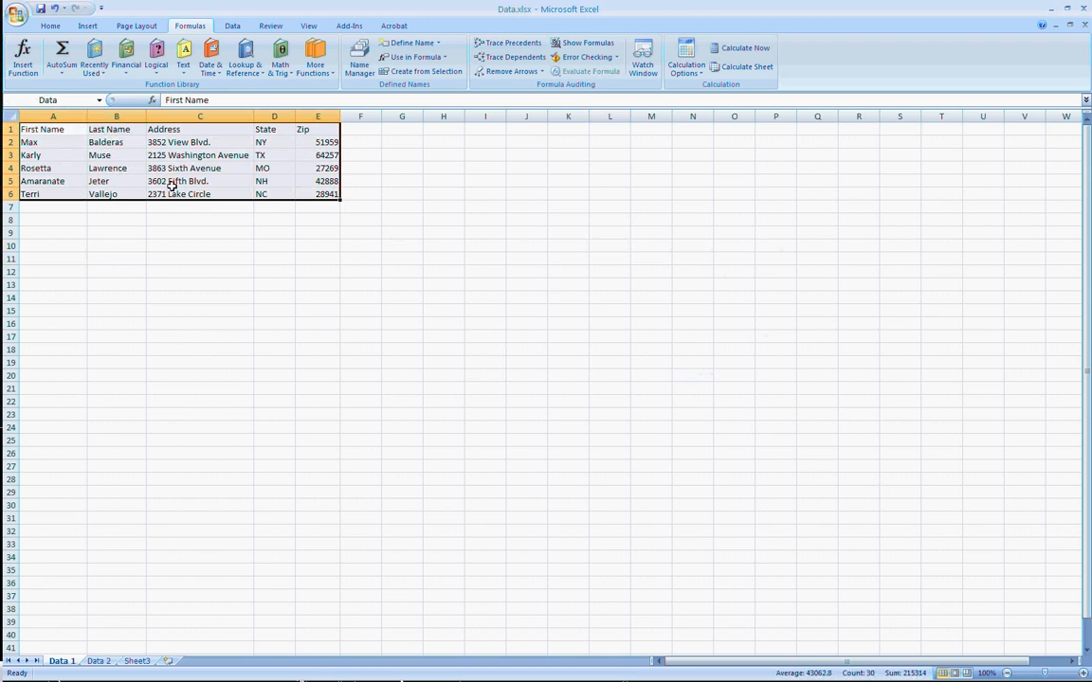
{"action": "left_click", "coordinate": [455, 205]}
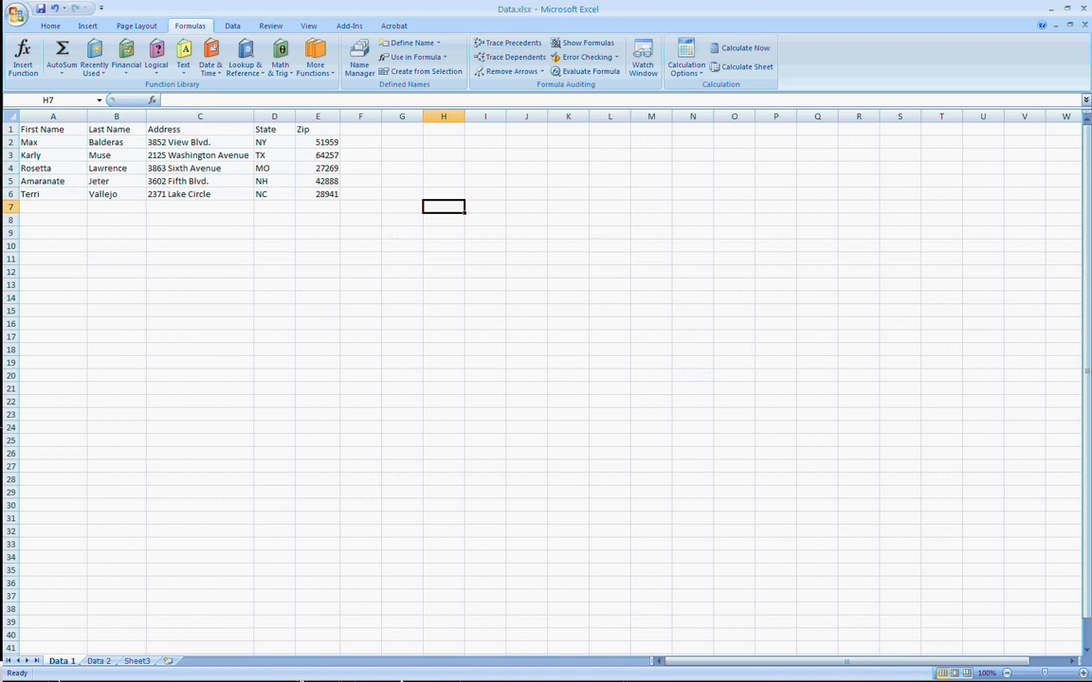
Switch to Microsoft Access and create a blank database with the file name Database1.accdb.
{"action": "left_click", "coordinate": [85, 681]}
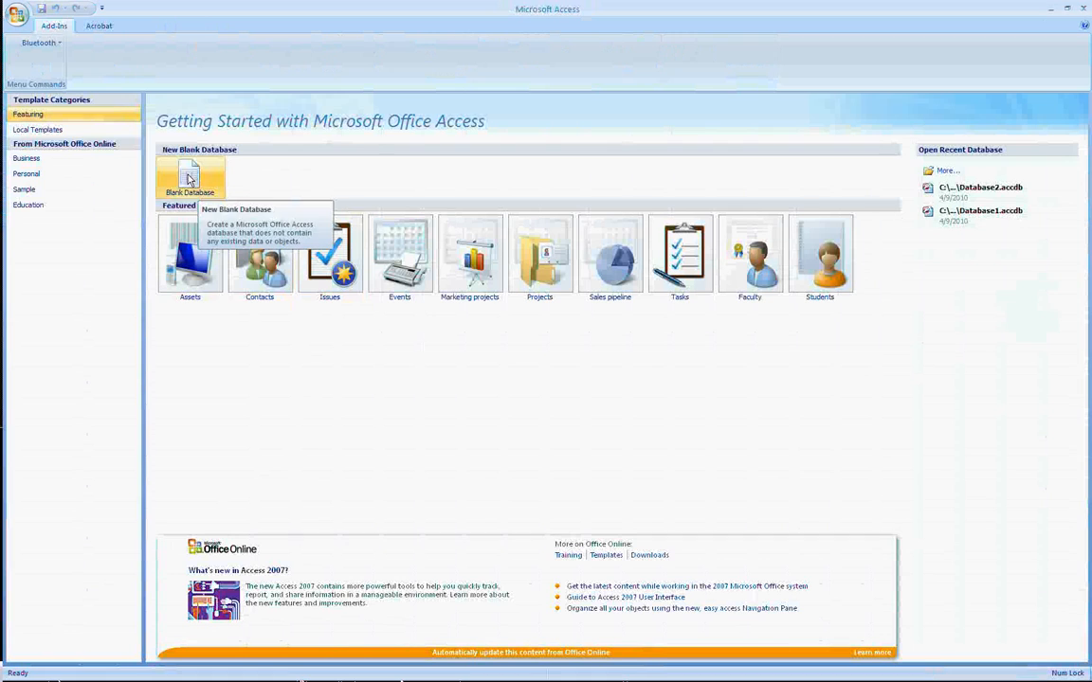
{"action": "left_click", "coordinate": [207, 197]}
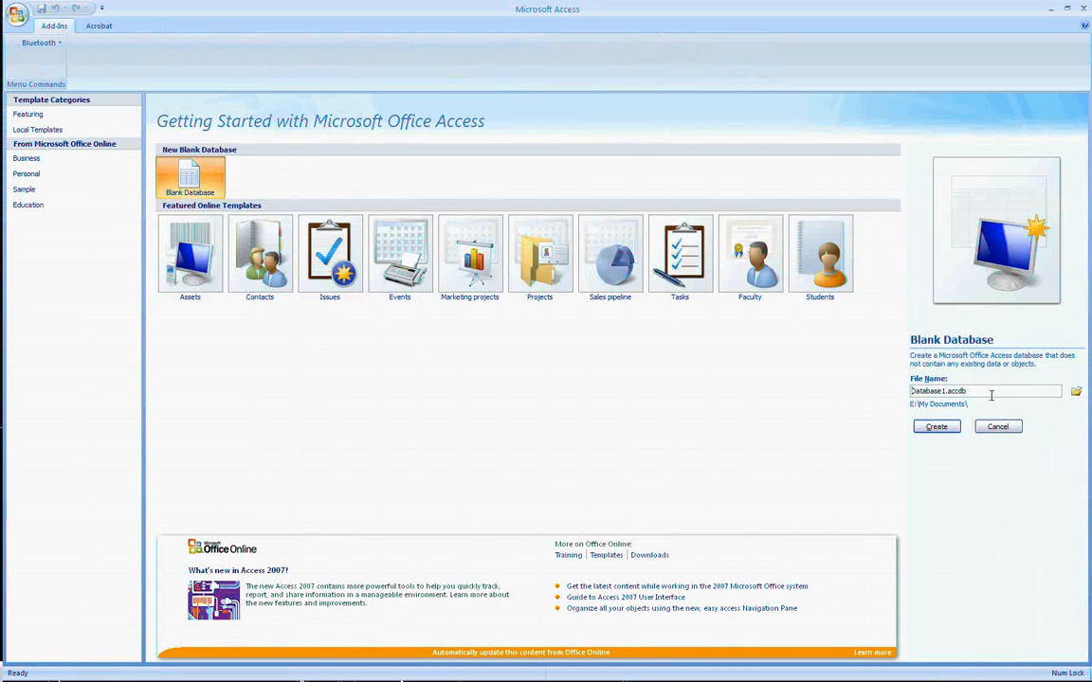
{"action": "left_click", "coordinate": [934, 427]}
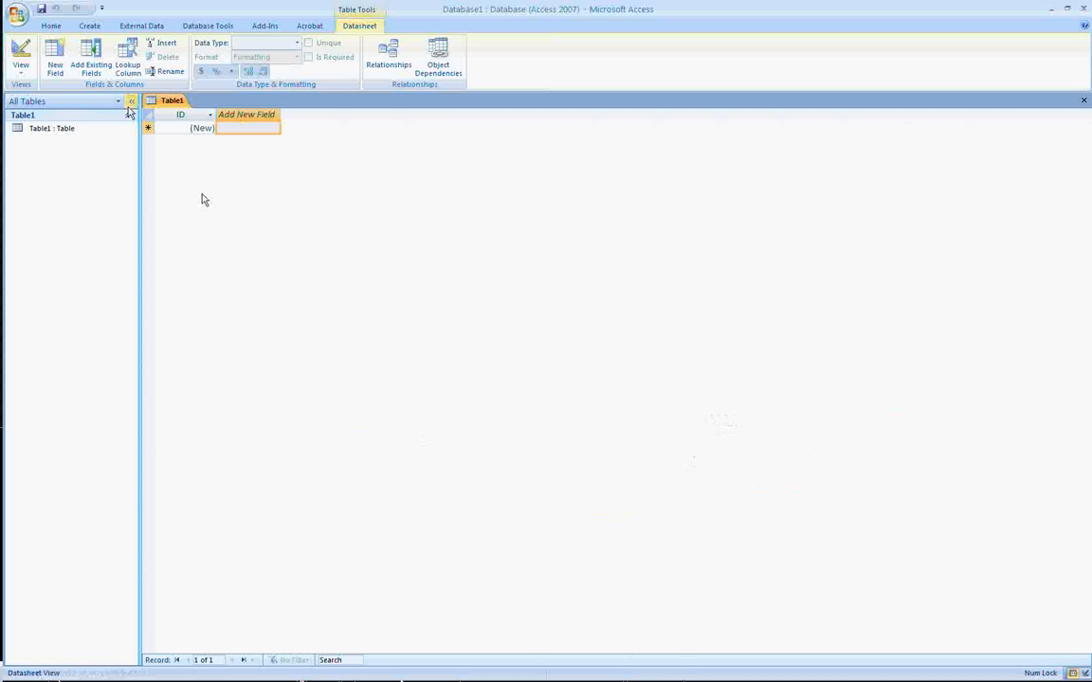
Start an Excel spreadsheet import into a new table, using Data.xlsx from the desktop's Excel folder as the source.
{"action": "left_click", "coordinate": [156, 31]}
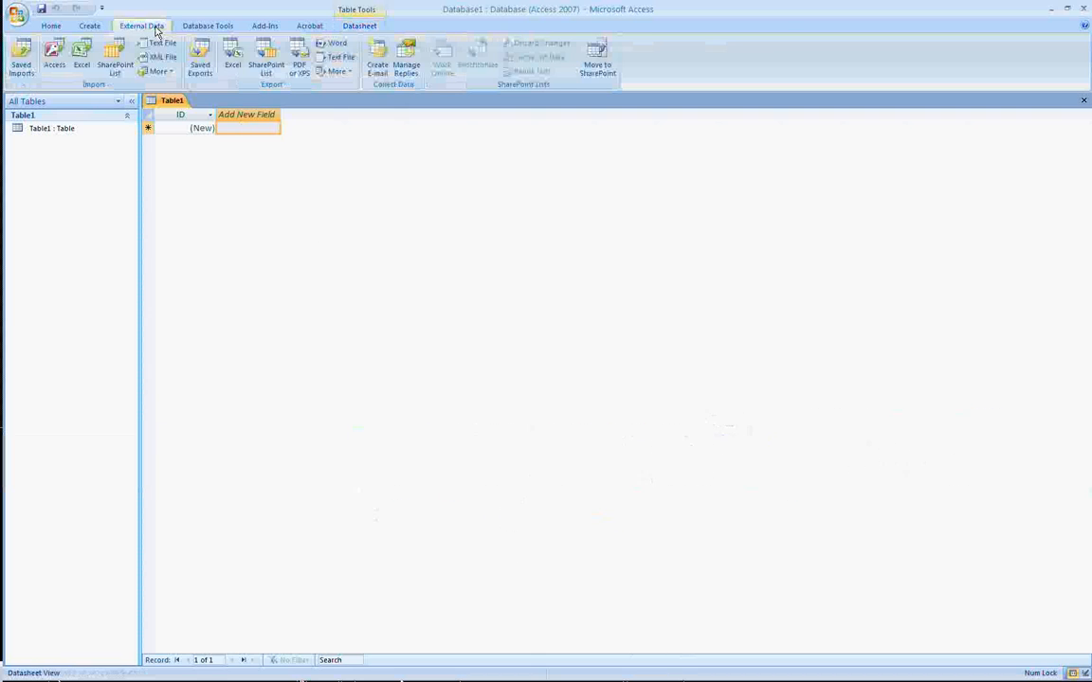
{"action": "left_click", "coordinate": [81, 58]}
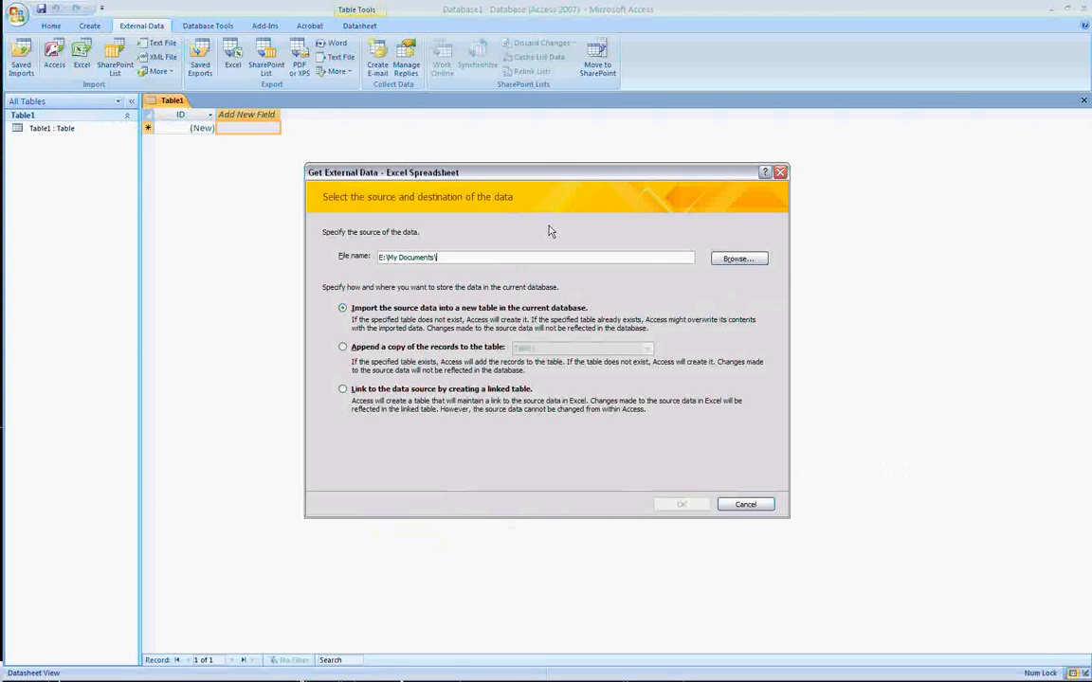
{"action": "left_click_drag", "start_coordinate": [453, 260], "coordinate": [188, 287]}
{"action": "type", "text": "C:\\Documents and Settings\\NeoStylez\\Desktop\\Excel\\Data.xlsx"}
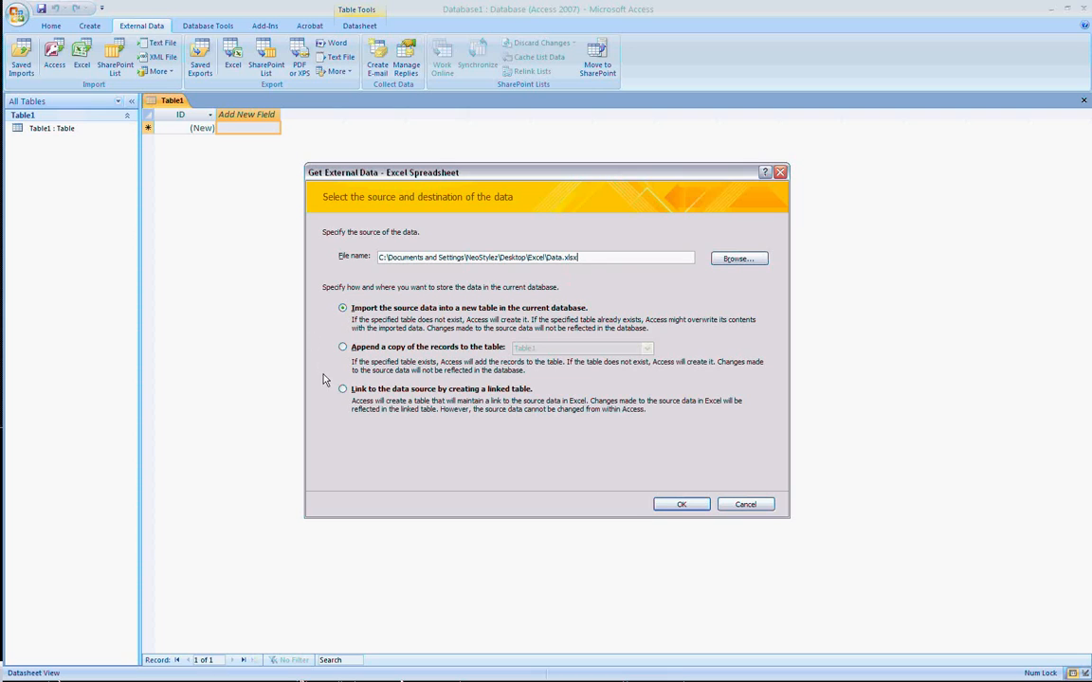
{"action": "left_click", "coordinate": [671, 510]}
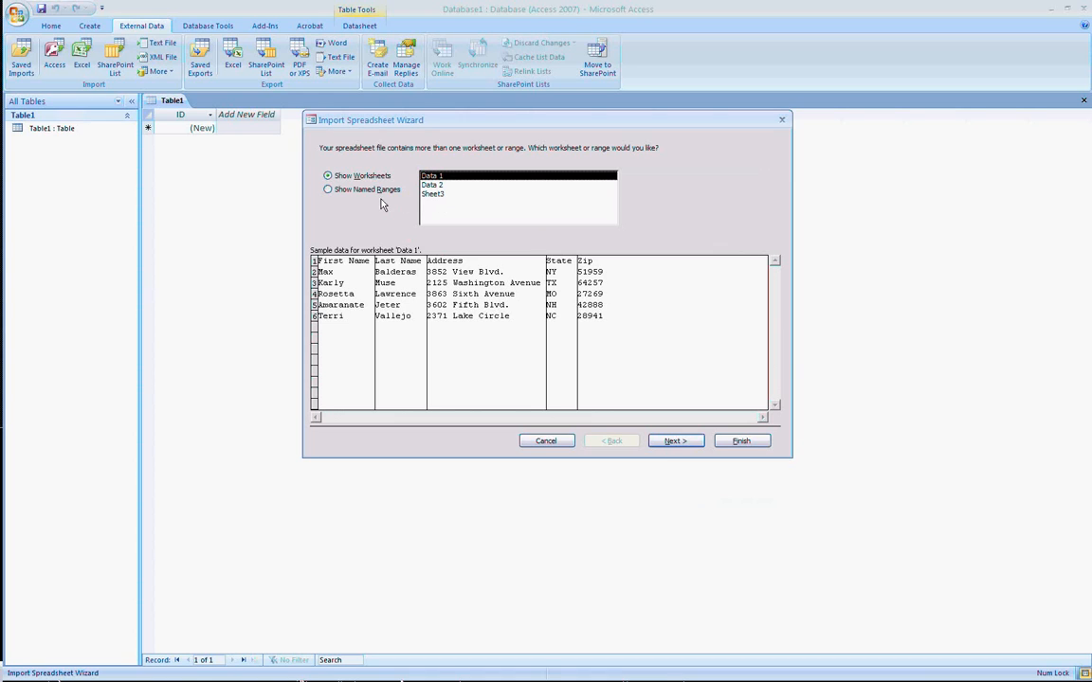
Choose the named range Data as the import source and specify that its first row contains column headings.
{"action": "left_click", "coordinate": [357, 193]}
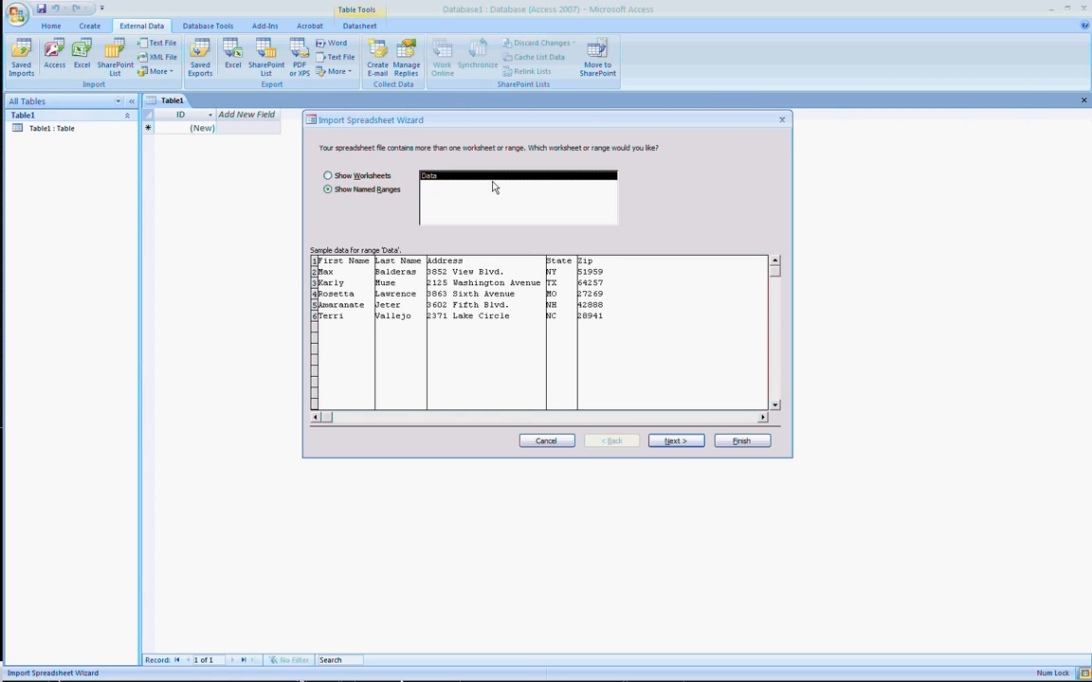
{"action": "left_click", "coordinate": [673, 440]}
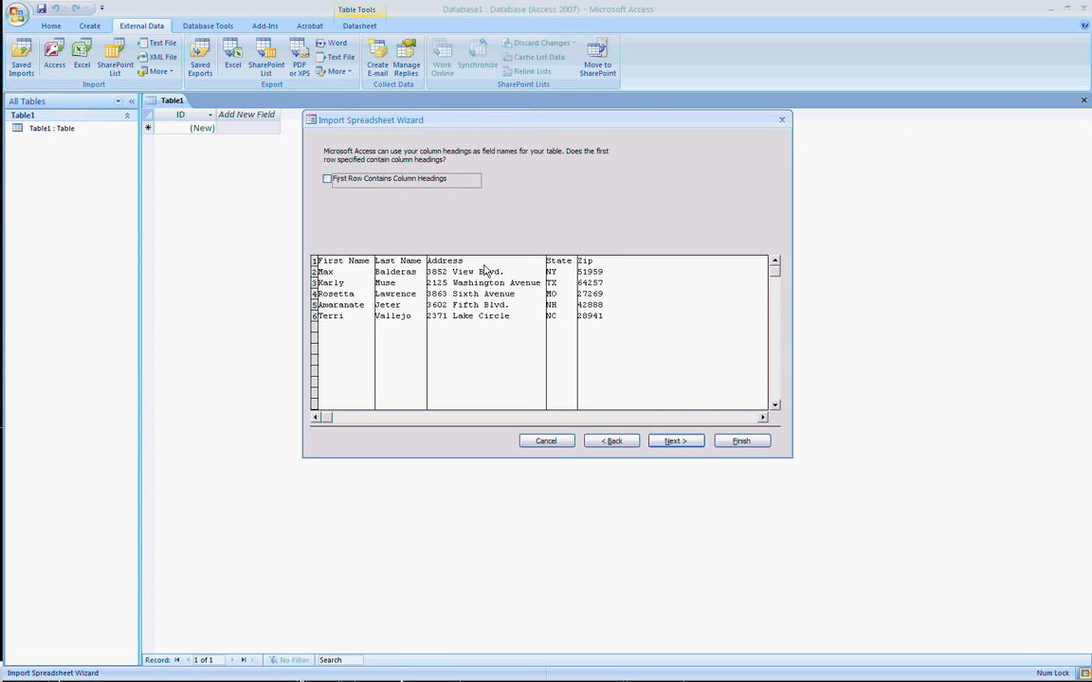
{"action": "left_click", "coordinate": [365, 183]}
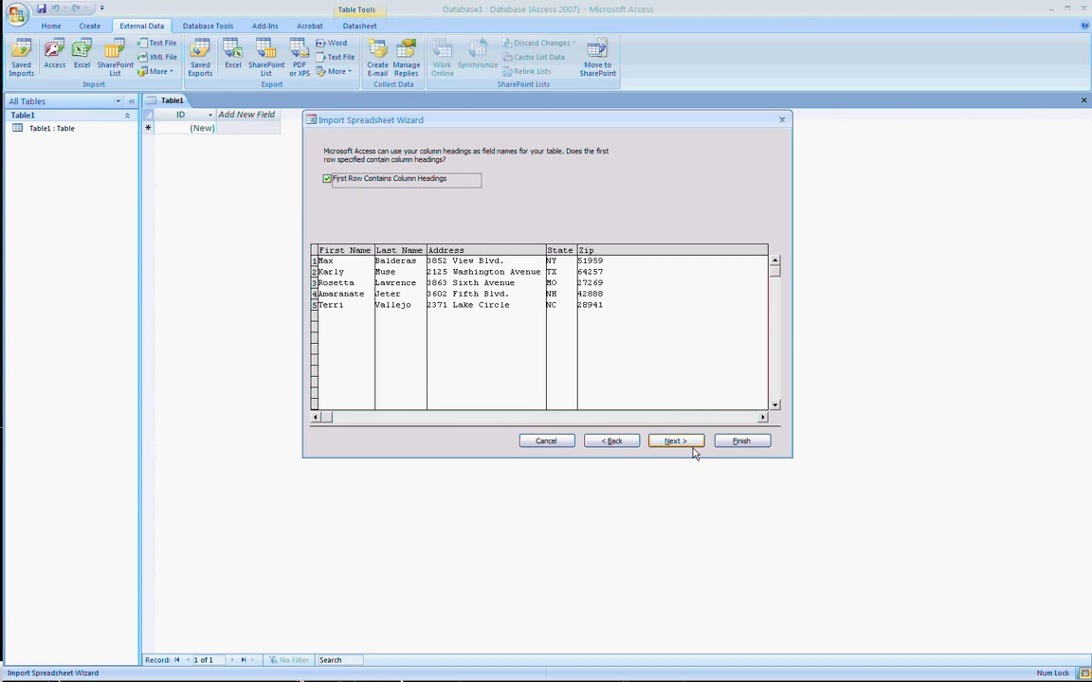
{"action": "left_click", "coordinate": [682, 444]}
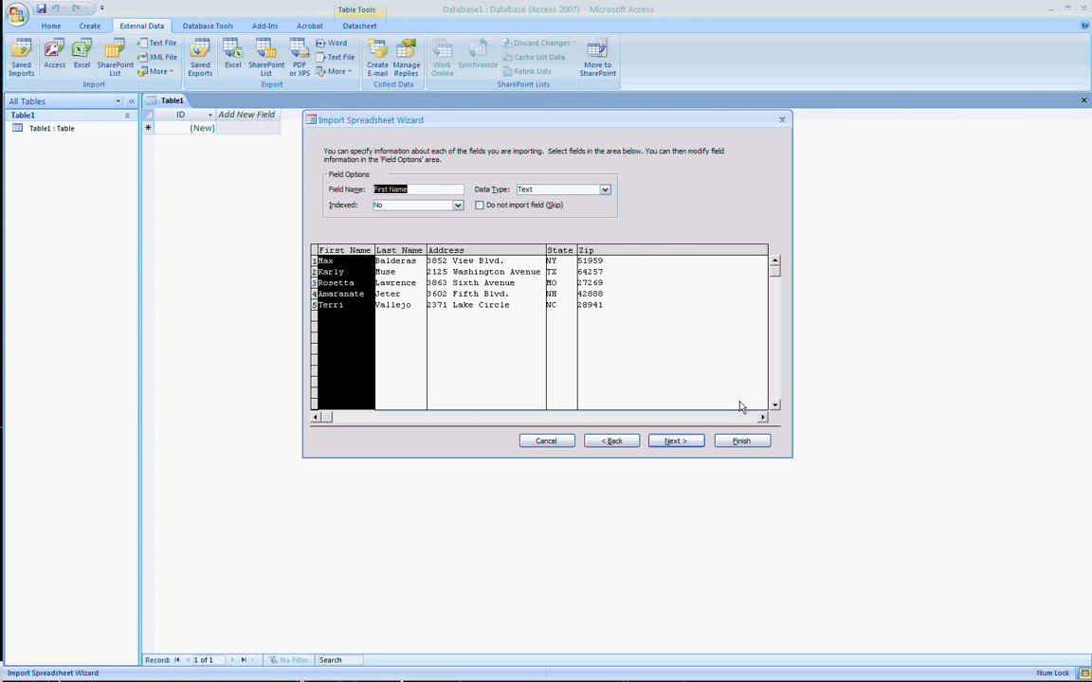
Accept the default field options and set the imported table to have no primary key.
{"action": "left_click", "coordinate": [671, 443]}
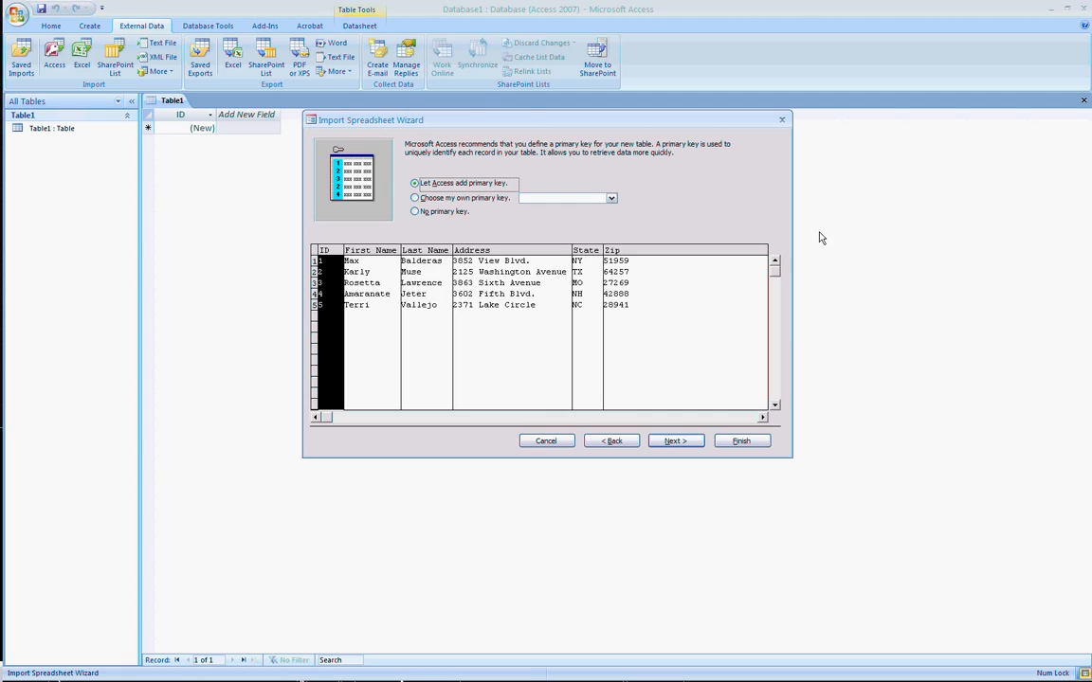
{"action": "left_click", "coordinate": [435, 212]}
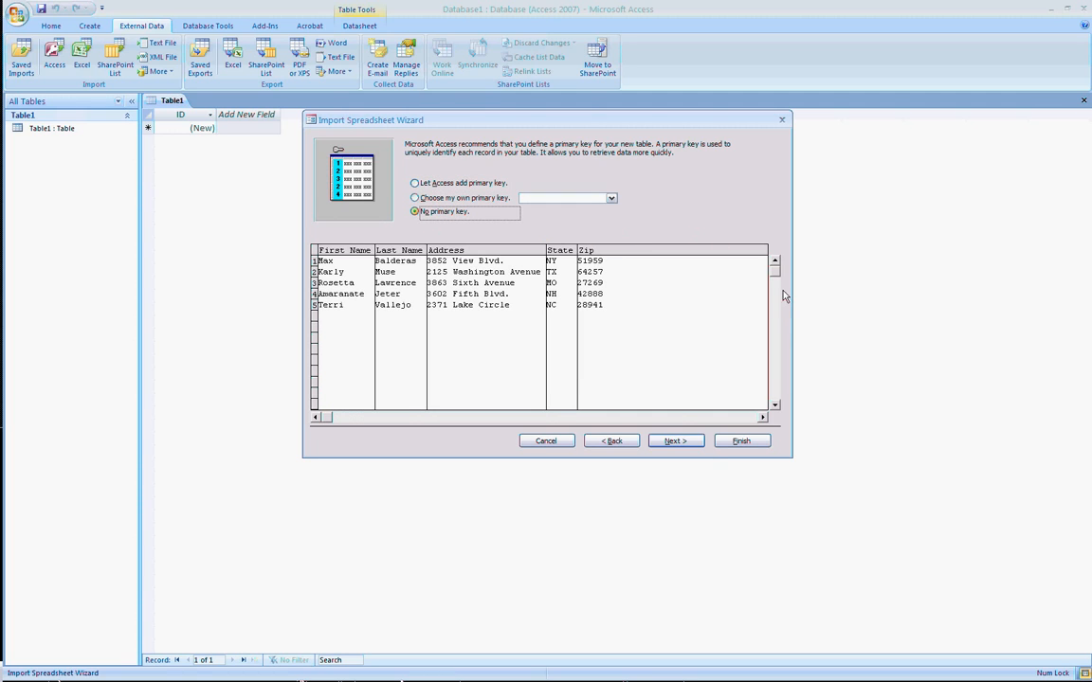
{"action": "left_click", "coordinate": [673, 444]}
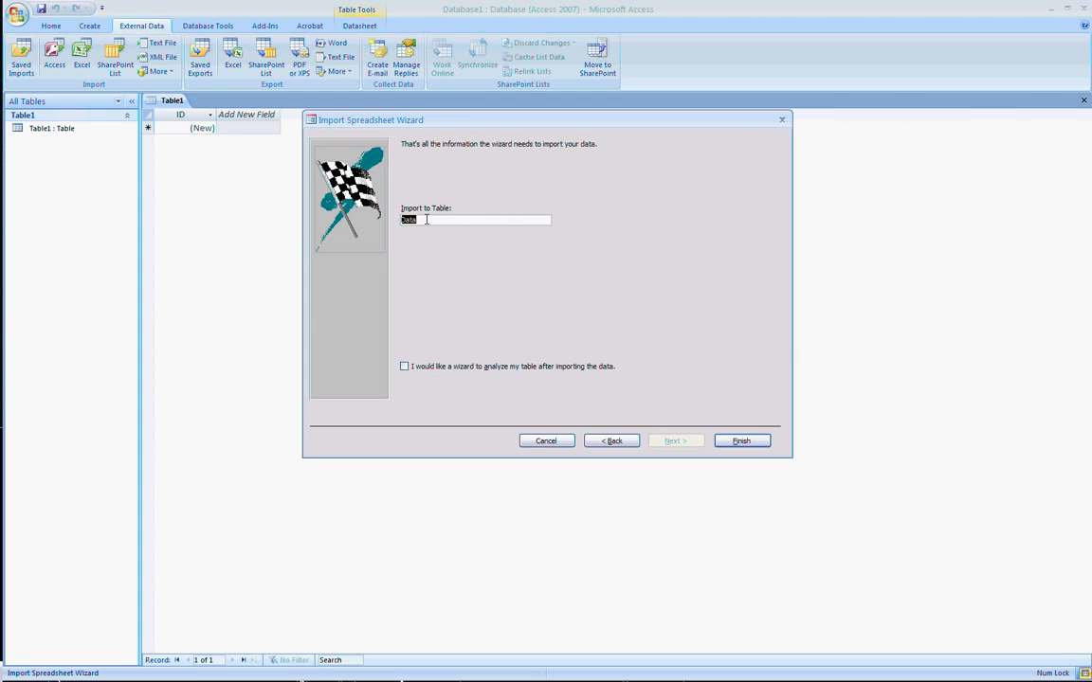
Finish the import into a table named Data without saving the import steps, and open that table.
{"action": "left_click", "coordinate": [427, 219]}
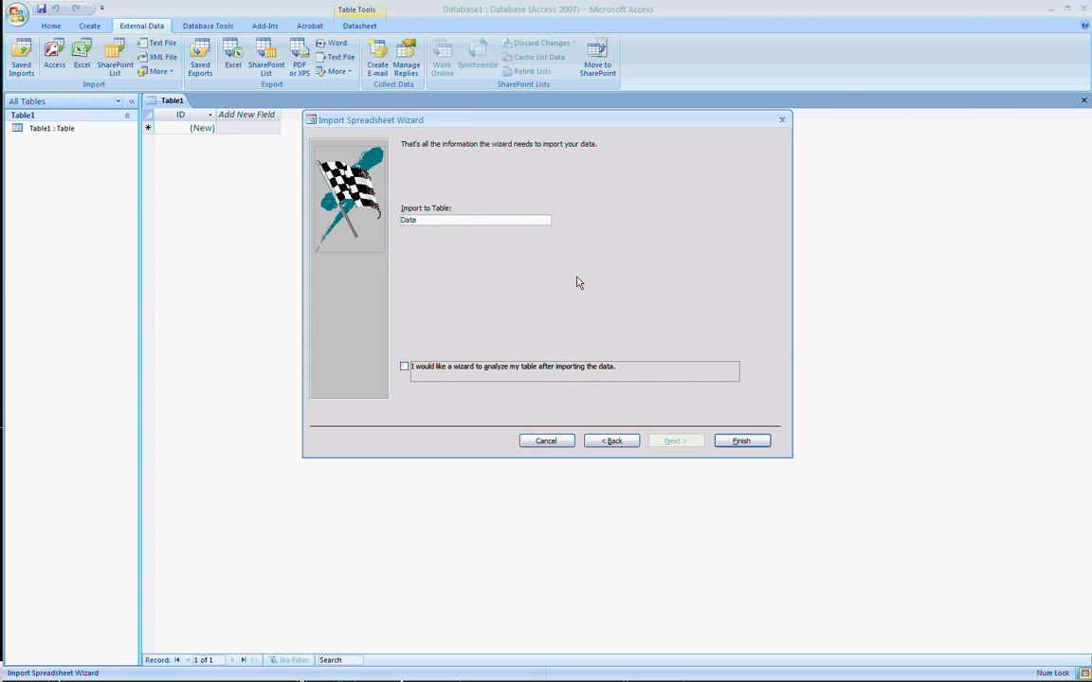
{"action": "left_click", "coordinate": [741, 441]}
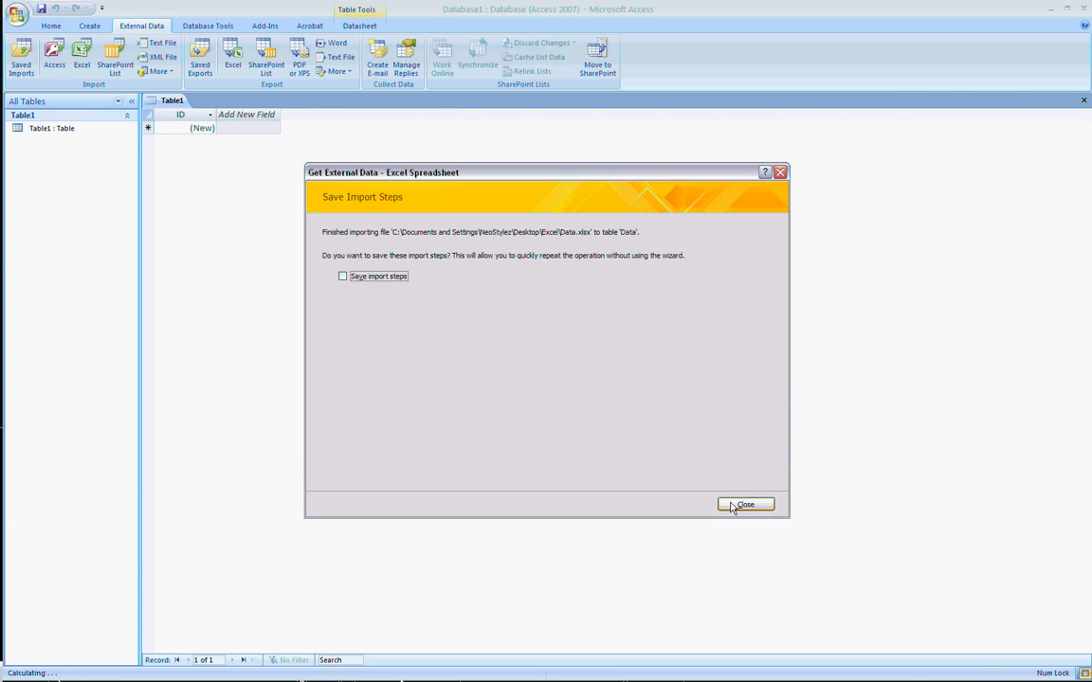
{"action": "left_click", "coordinate": [744, 504]}
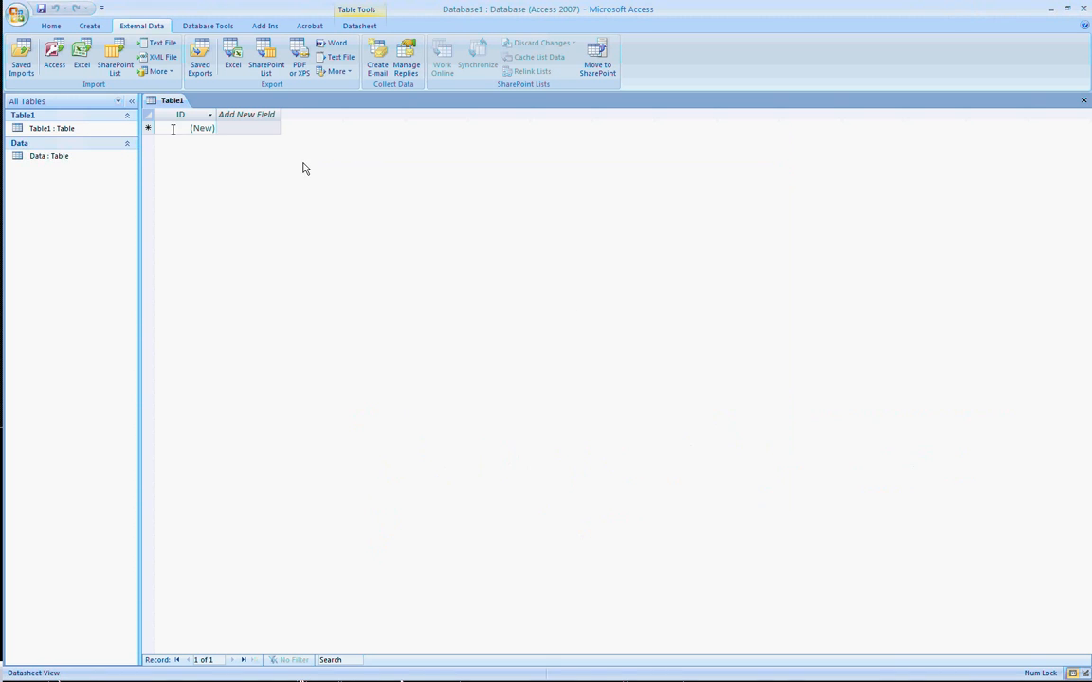
{"action": "double_click", "coordinate": [55, 156]}
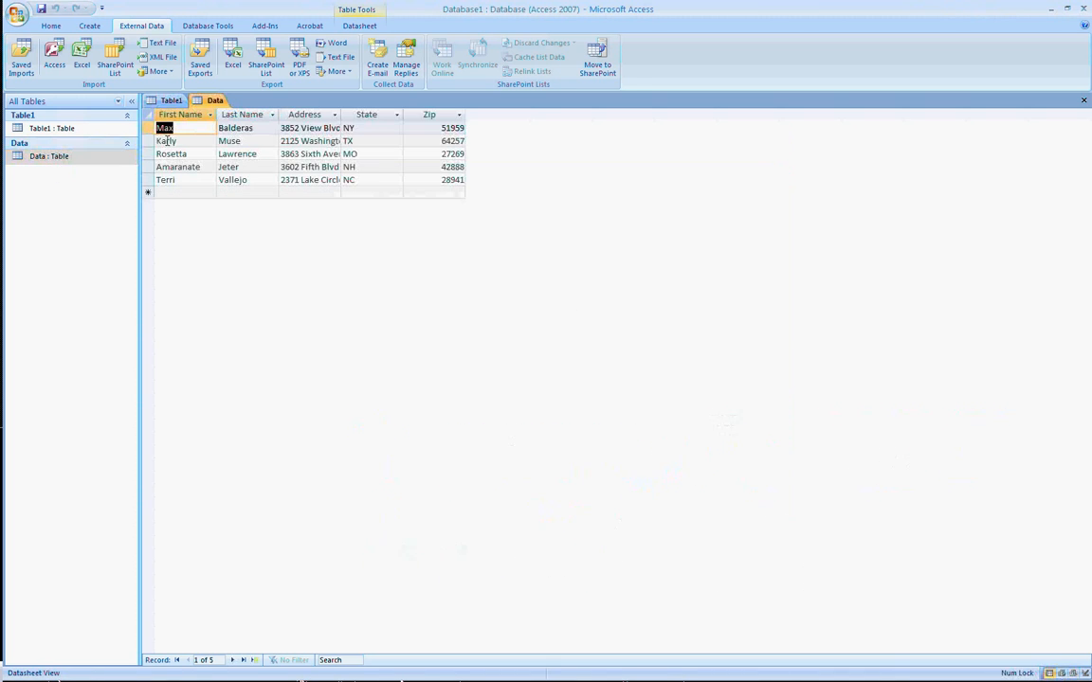